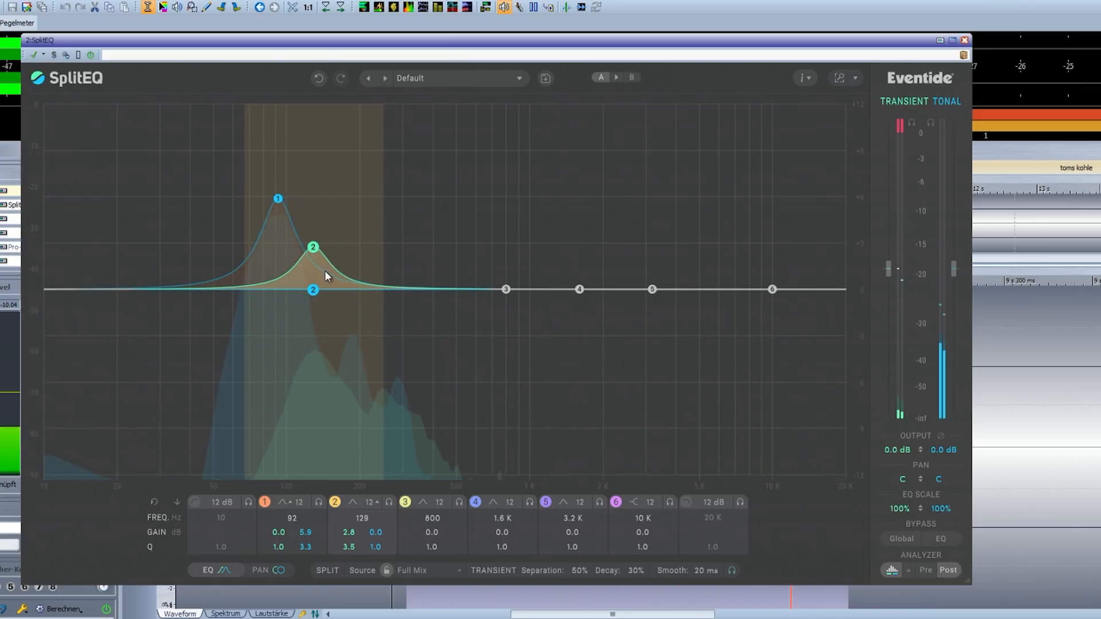
Step: Boost band 2's transient gain to 3.6 dB at 138 Hz and cut band 3 to -1.4 dB at 291 Hz with Q 2.5
mouse_move(315, 256)
mouse_down()
mouse_move(317, 279)
mouse_move(318, 208)
mouse_move(315, 256)
mouse_up()
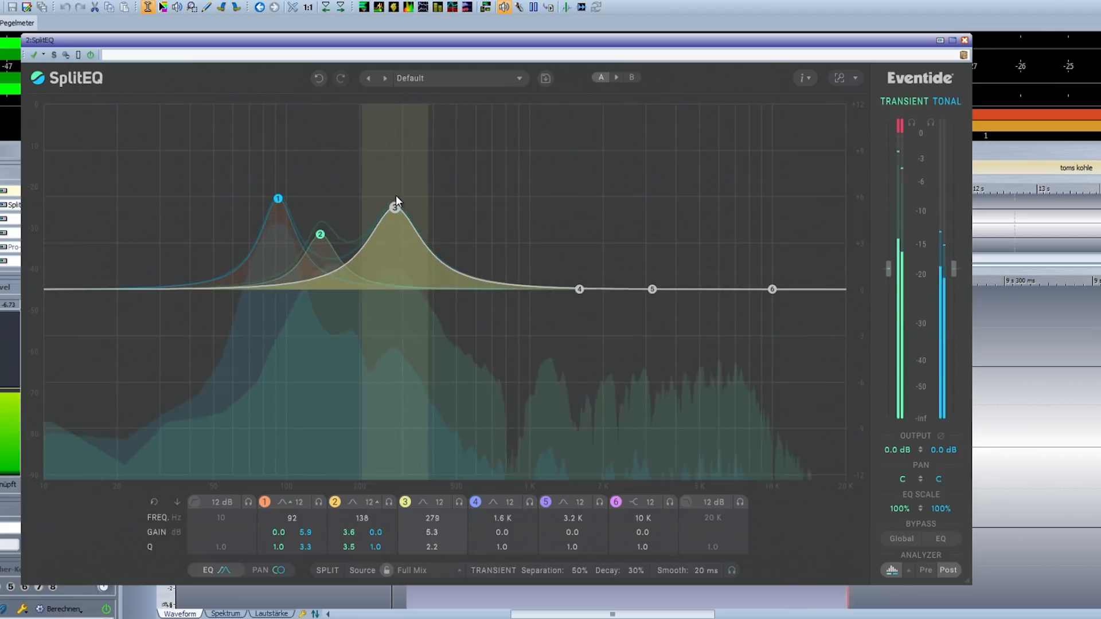
drag(395, 195, 399, 311)
scroll(401, 311, up, 2)
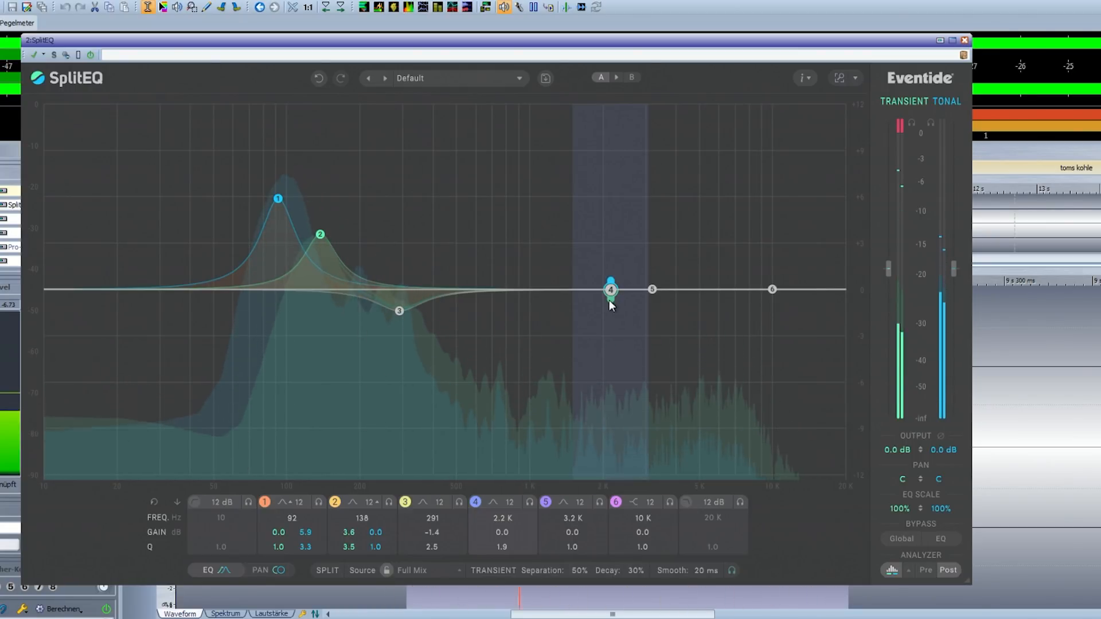
Step: Set band 4's transient gain to -5.3 dB at 1.2 kHz, Q 4.2, and band 5's to 2.4 dB at 4.4 kHz, Q 0.8
drag(610, 298, 546, 176)
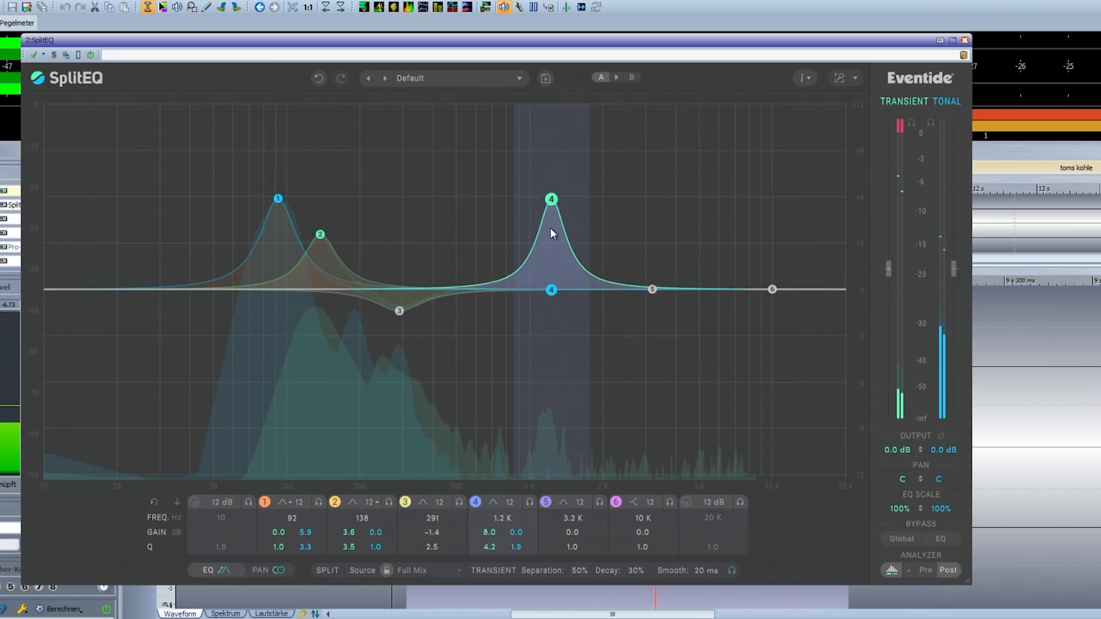
drag(551, 361, 544, 371)
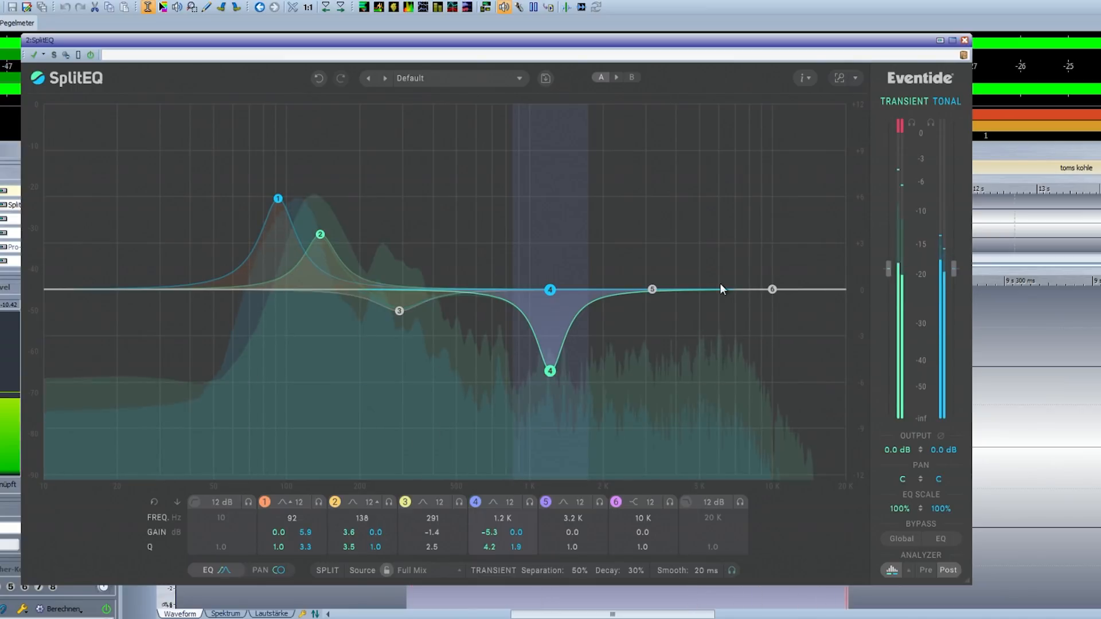
mouse_move(654, 289)
mouse_down()
mouse_move(664, 278)
mouse_move(651, 287)
mouse_up()
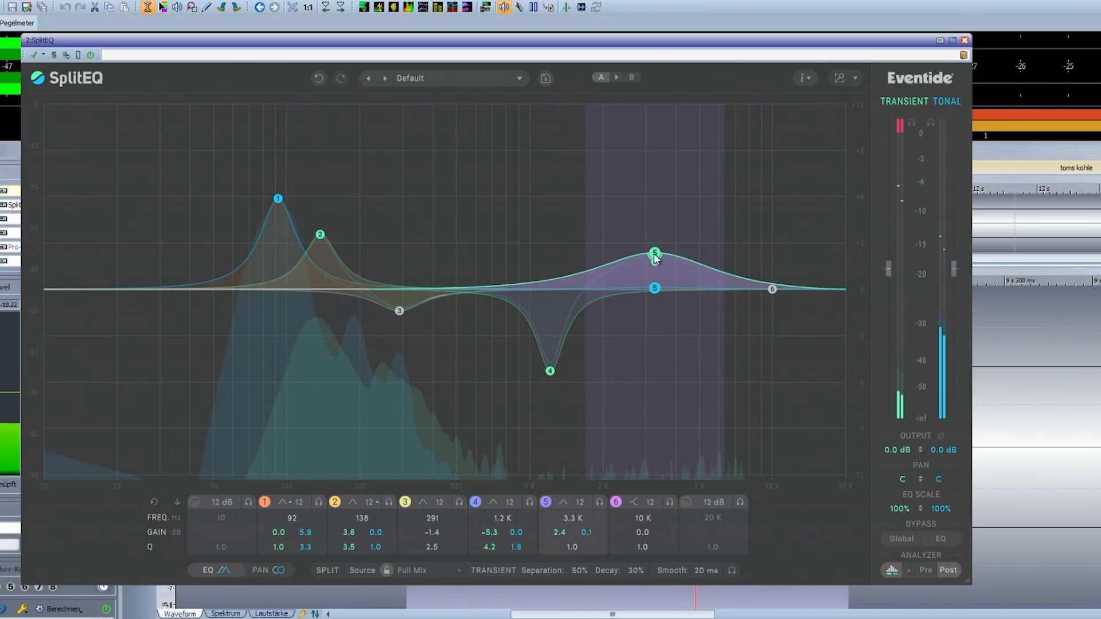
drag(656, 250, 685, 225)
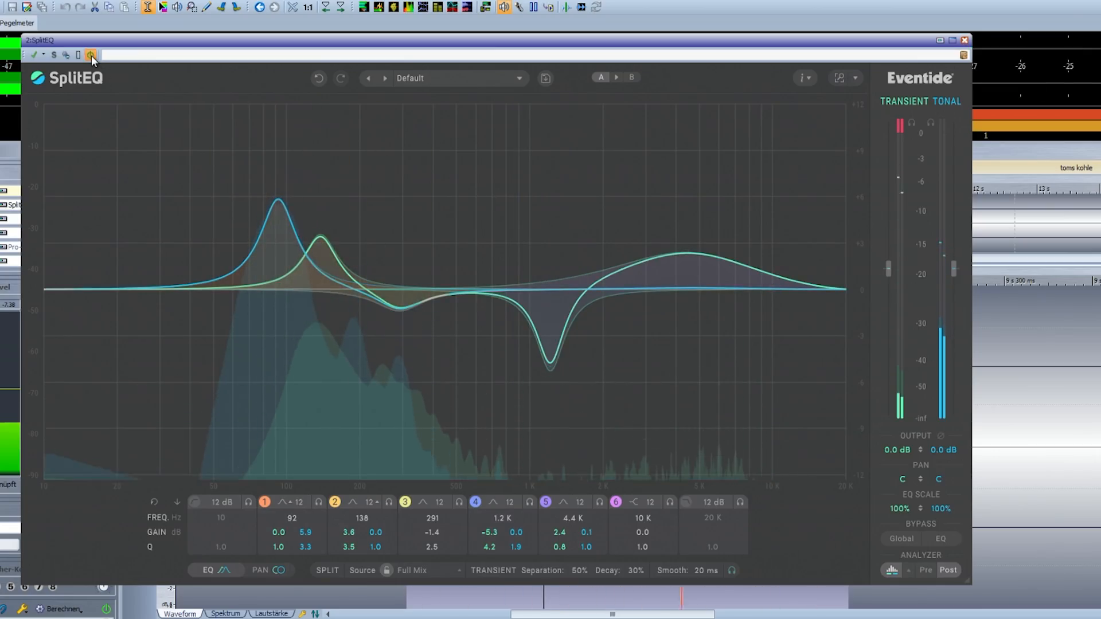
Step: Bypass and re-enable the effect to compare the tom sound with and without the EQ
click(90, 55)
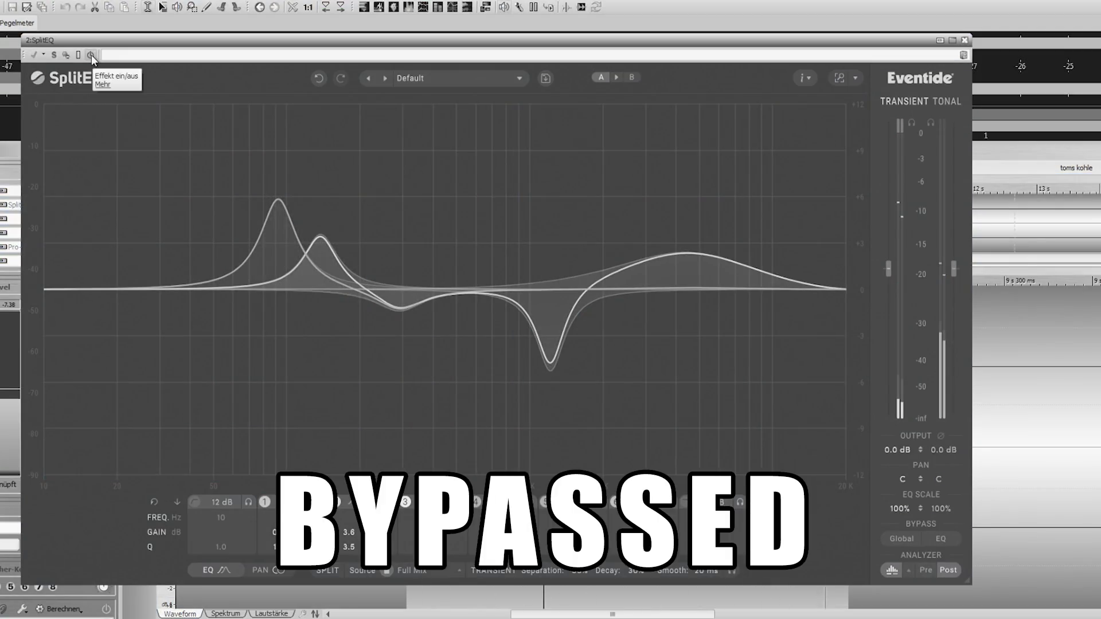
click(91, 54)
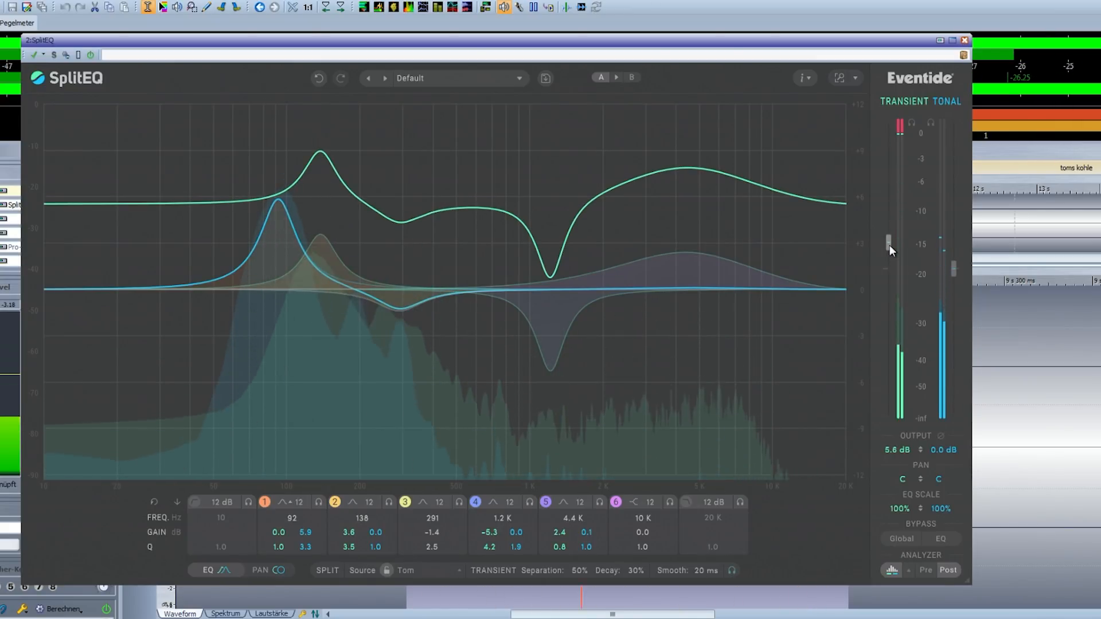
Step: Try different transient and tonal output levels, and reset both outputs to 0.0 dB
drag(889, 246, 889, 328)
double_click(888, 324)
drag(952, 268, 954, 319)
double_click(954, 317)
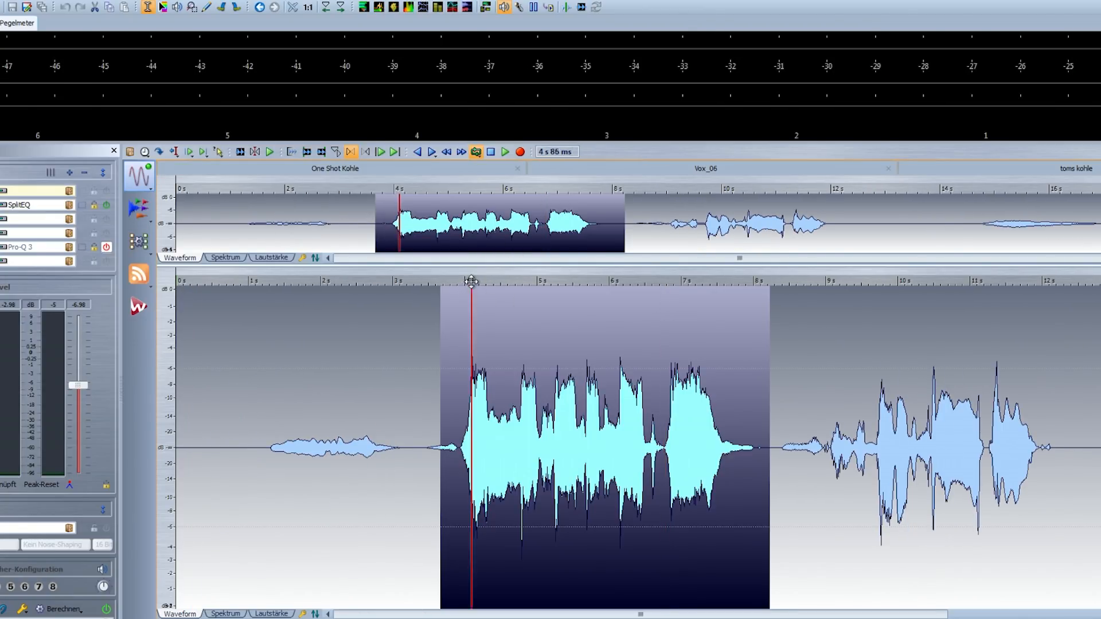
Step: Audition the vocal recording from just before the selection, extending the selection past the second phrase during playback
drag(471, 282, 426, 281)
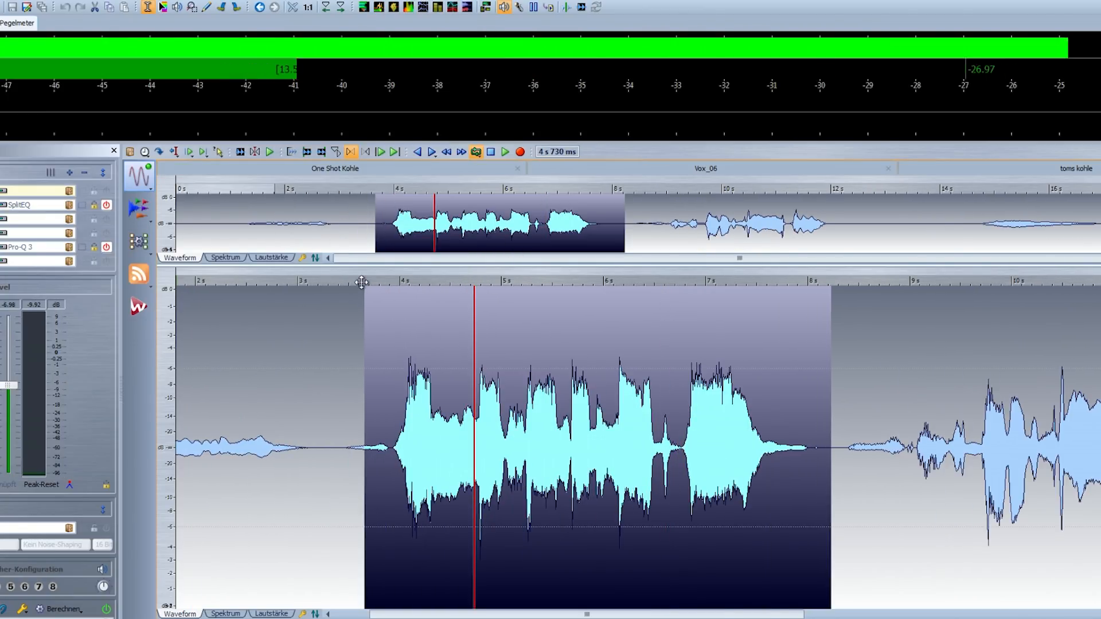
click(362, 281)
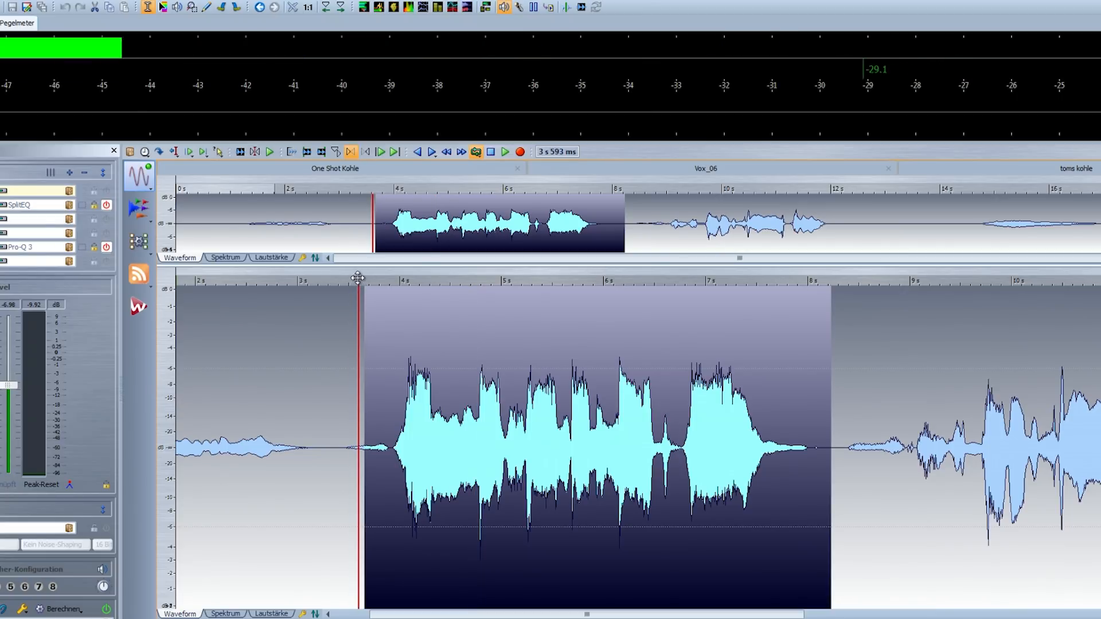
key(space)
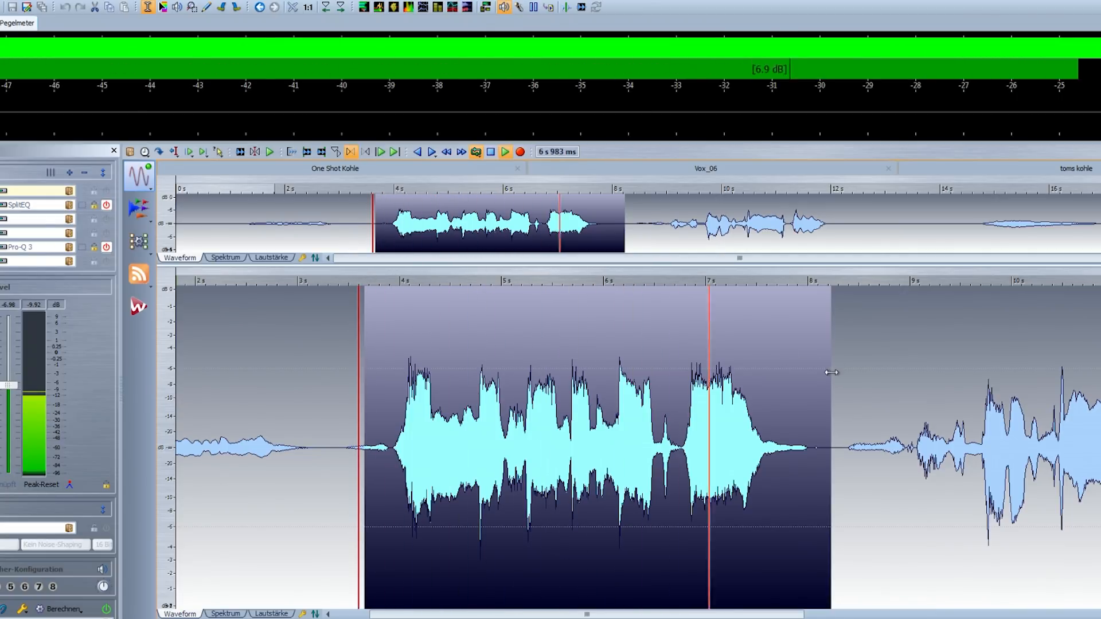
drag(831, 372, 1098, 372)
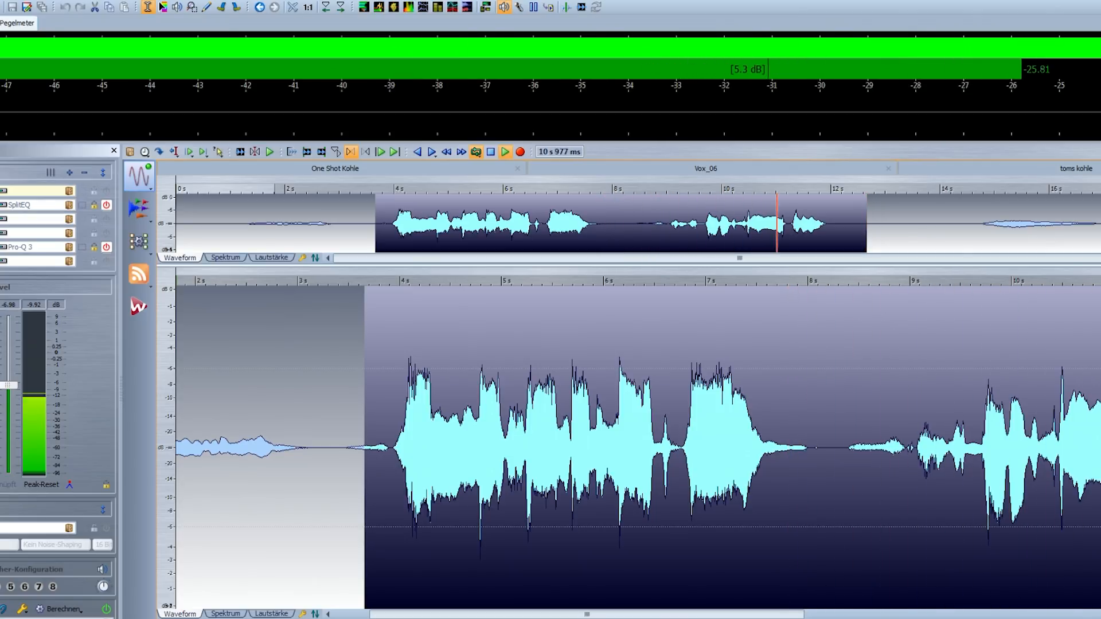
key(space)
Step: Open the SplitEQ effect and set its split source to Vocal
click(19, 204)
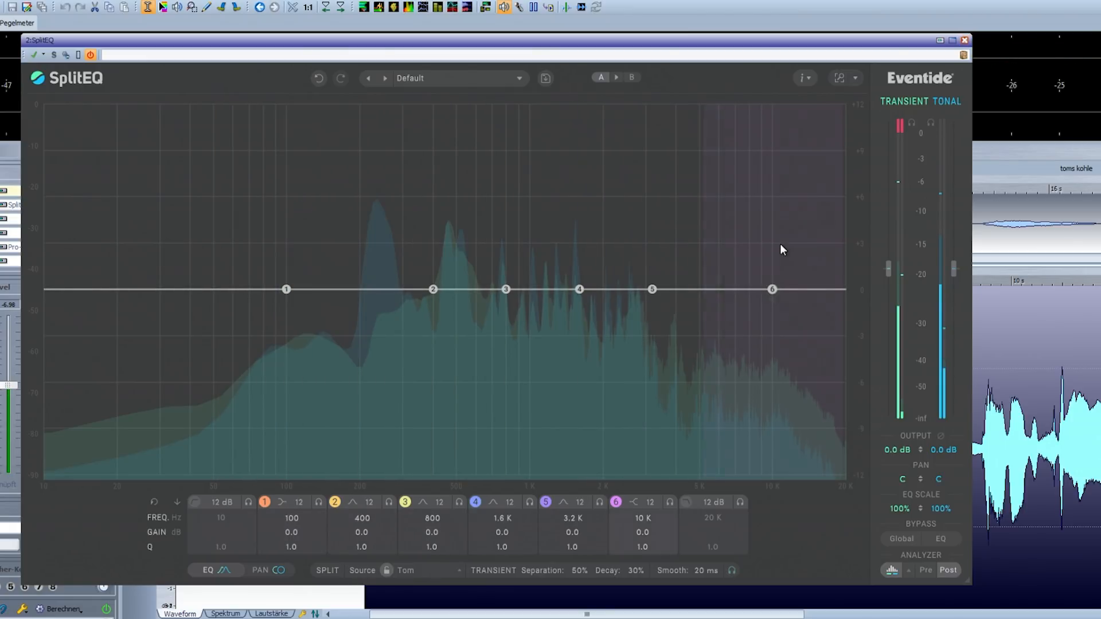
click(453, 570)
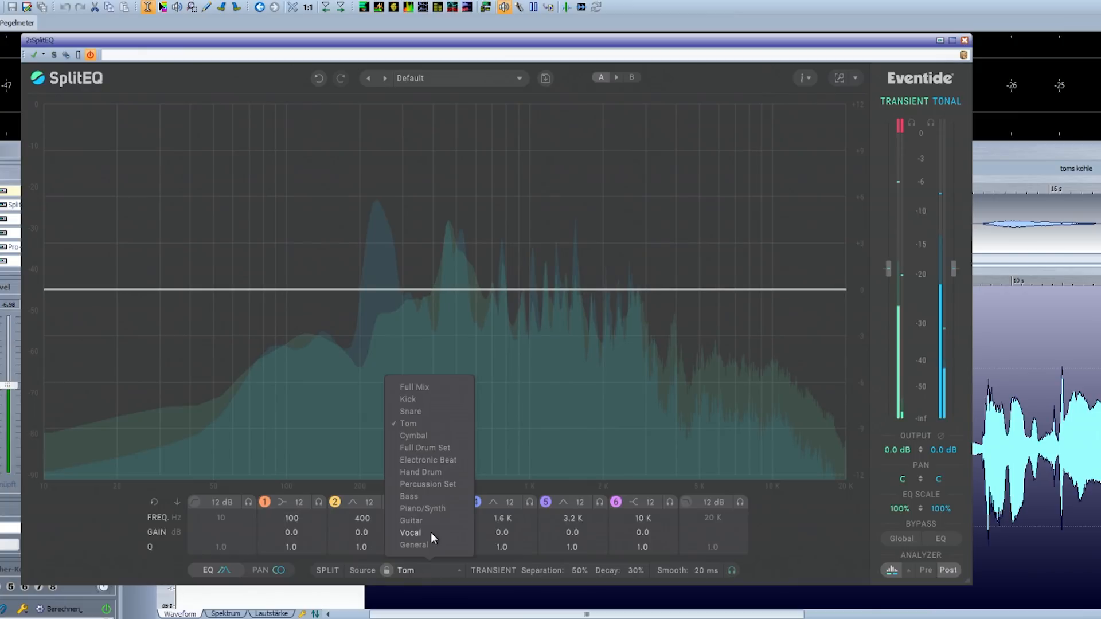
click(411, 532)
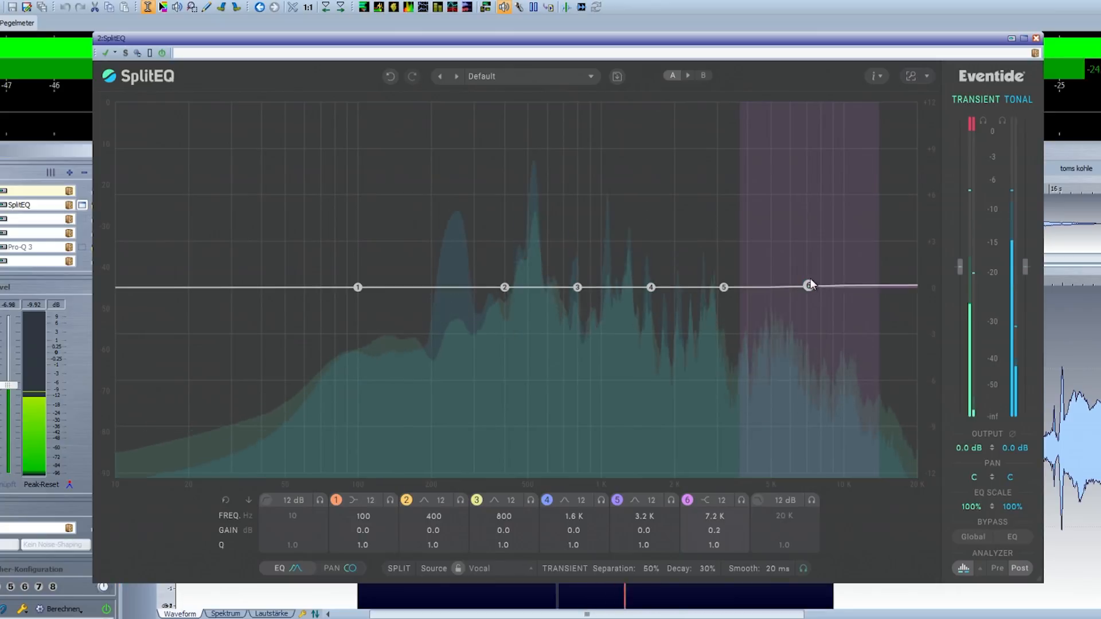
Step: Boost the band 6 high shelf to 6.0 dB at 4 kHz with Q 0.7
drag(808, 285, 743, 201)
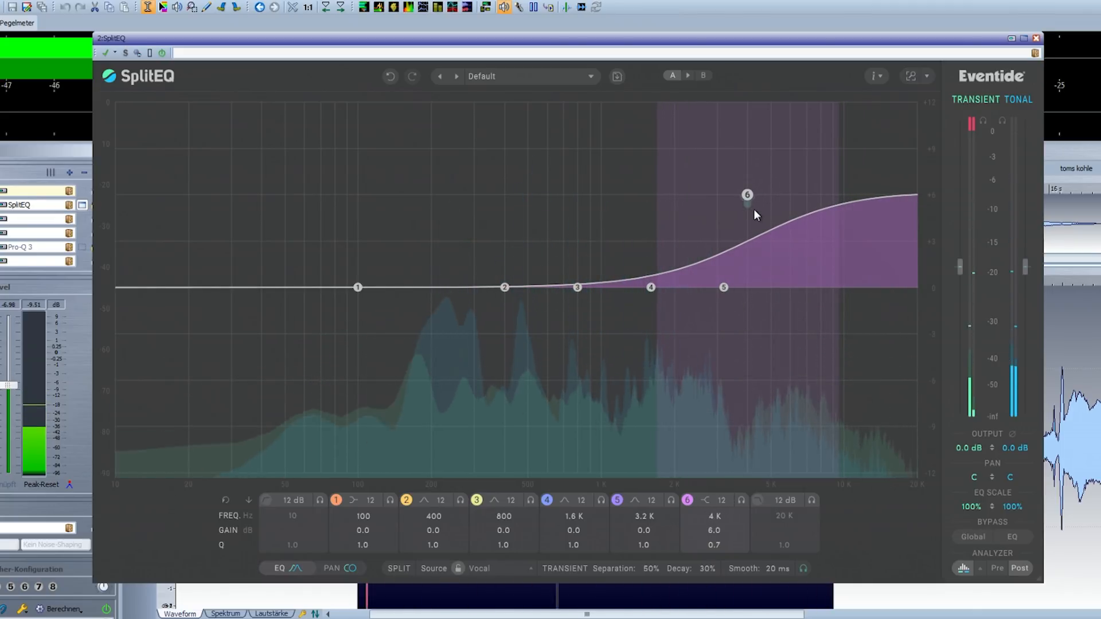
mouse_move(753, 209)
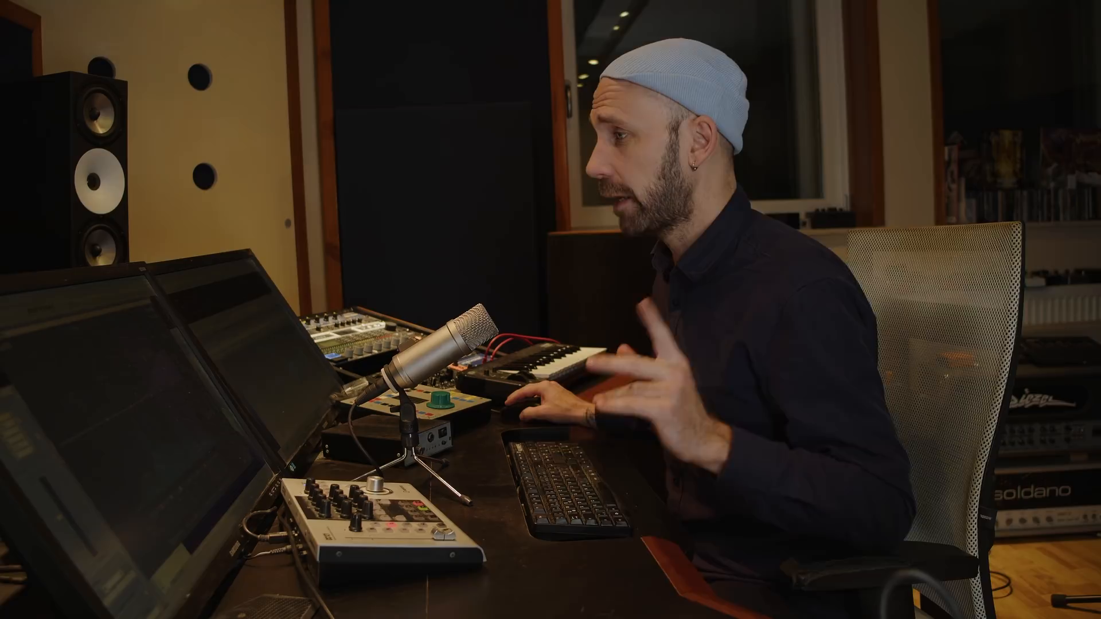
Step: Lower only band 6's transient gain to 0.1 dB at 4.3 kHz while auditioning the vocal
drag(790, 198, 791, 230)
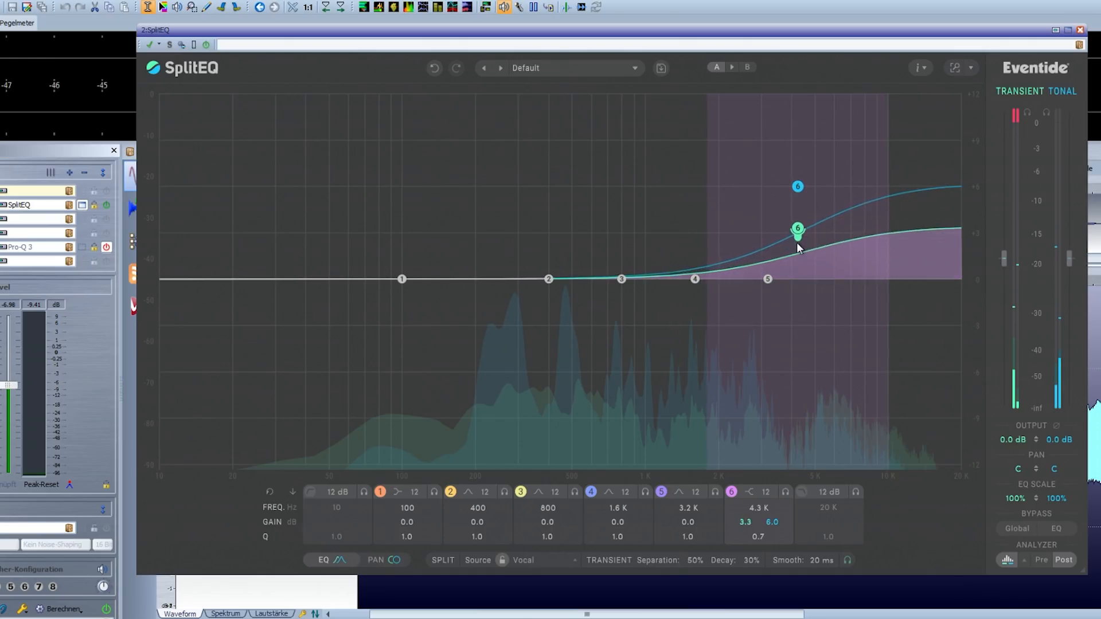
drag(793, 280, 790, 291)
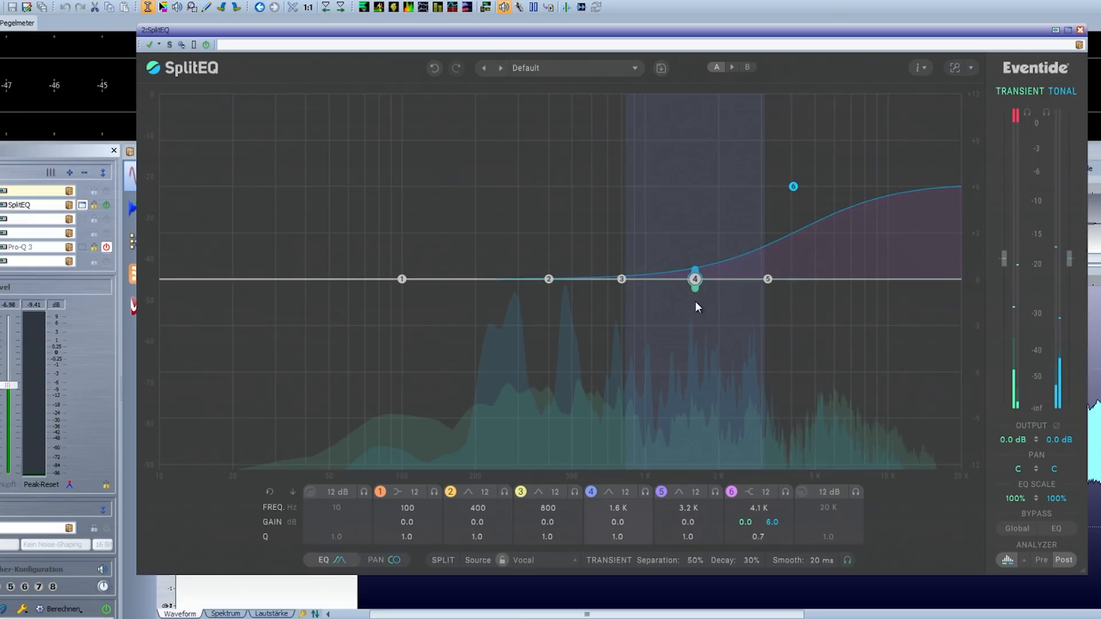
key(space)
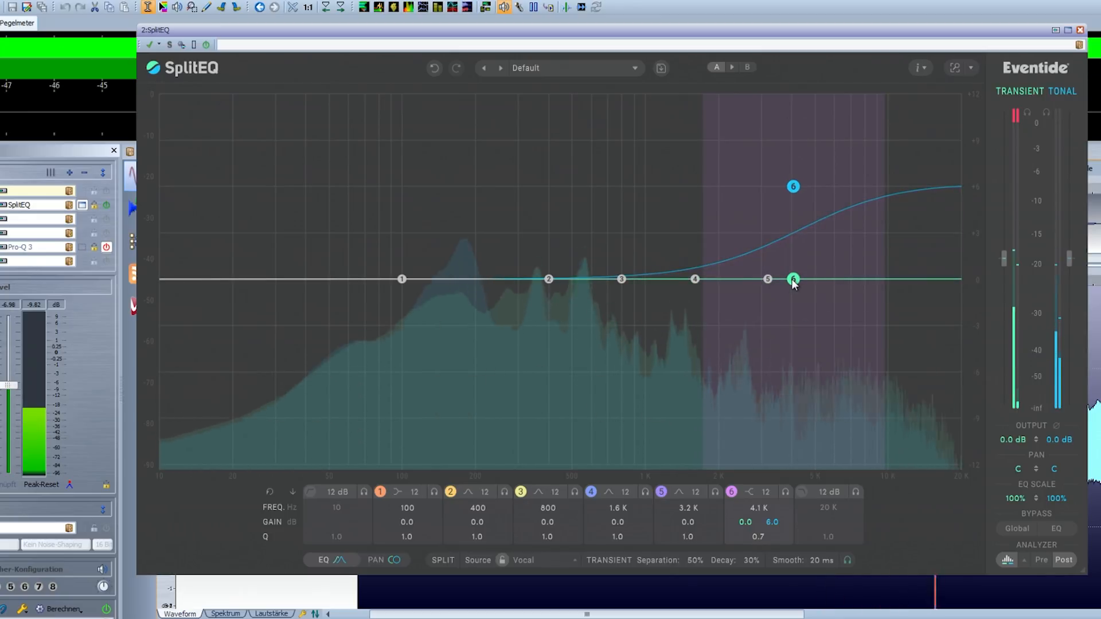
drag(793, 280, 794, 292)
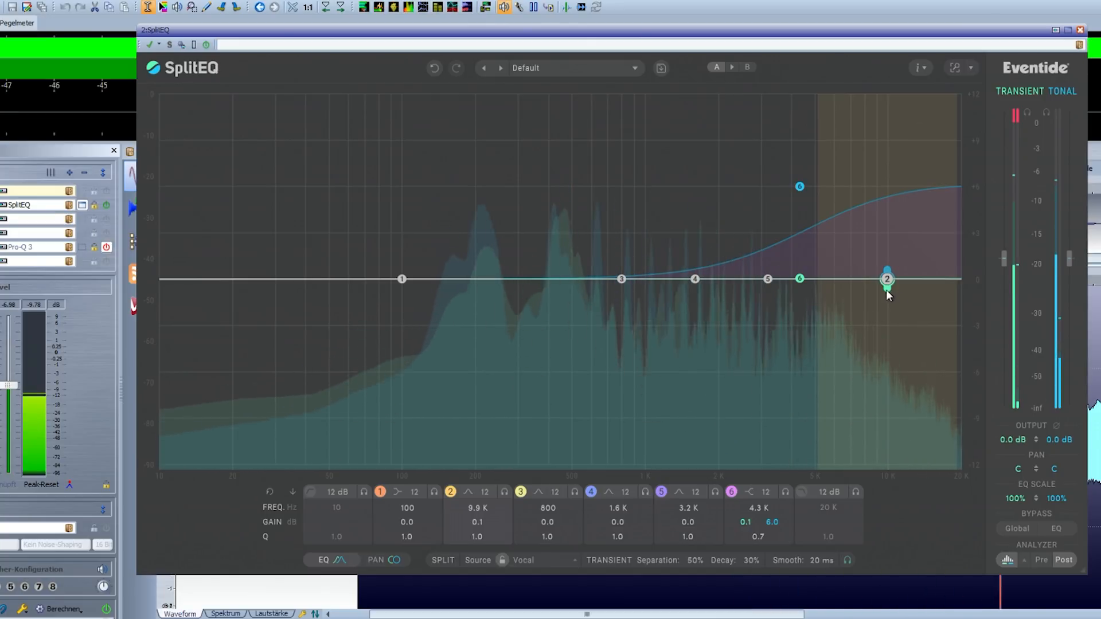
Step: Set band 2's transient gain to -2.7 dB at 10.6 kHz, Q 1.8, and band 6's tonal gain to 6.1 dB at 4.4 kHz
drag(886, 294, 886, 330)
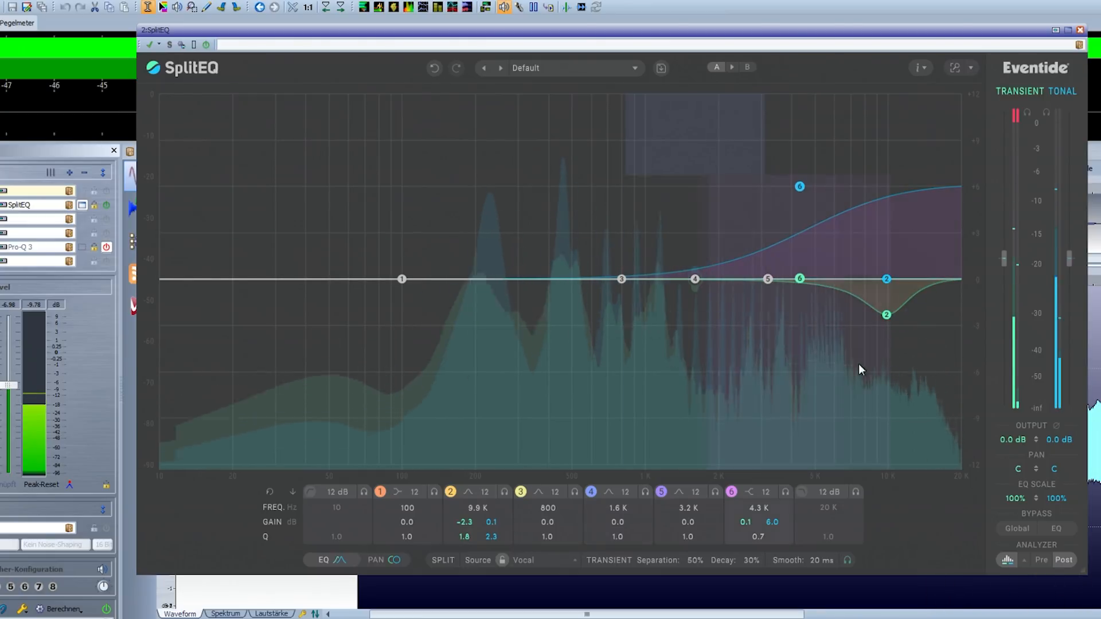
drag(886, 315, 893, 329)
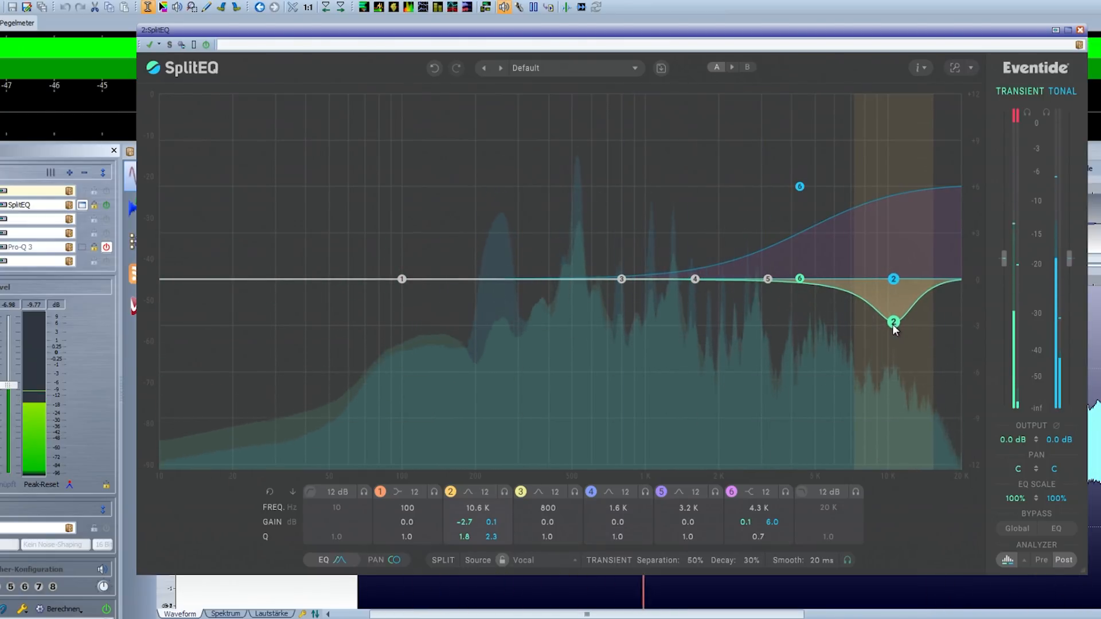
drag(799, 186, 801, 184)
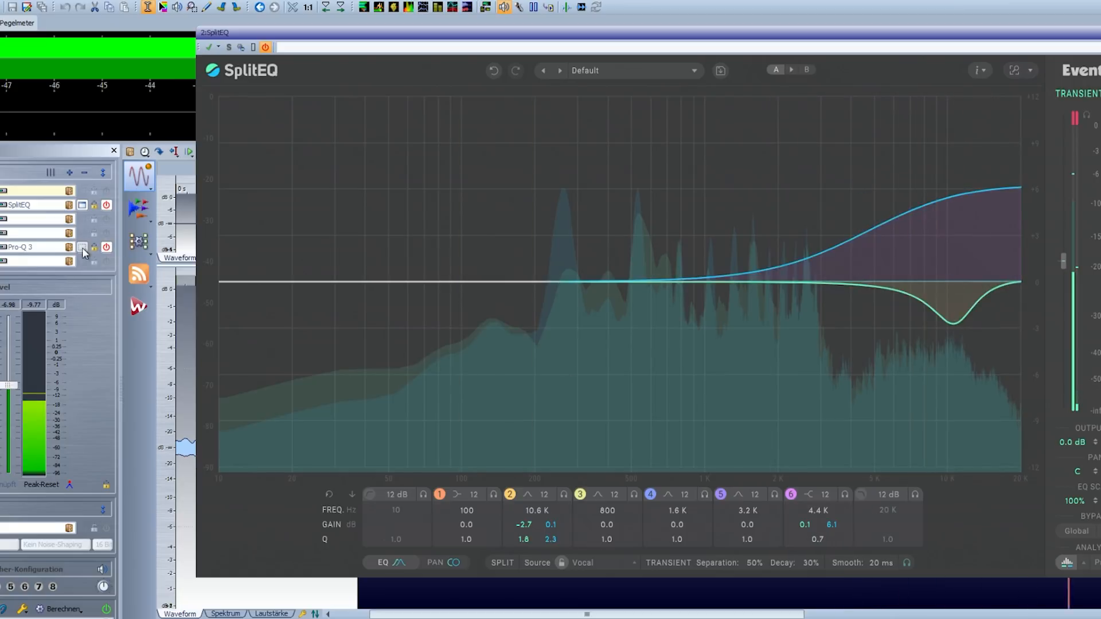
Step: Compare SplitEQ against Pro-Q 3 on the vocal by switching the two effects on and off during playback
click(82, 247)
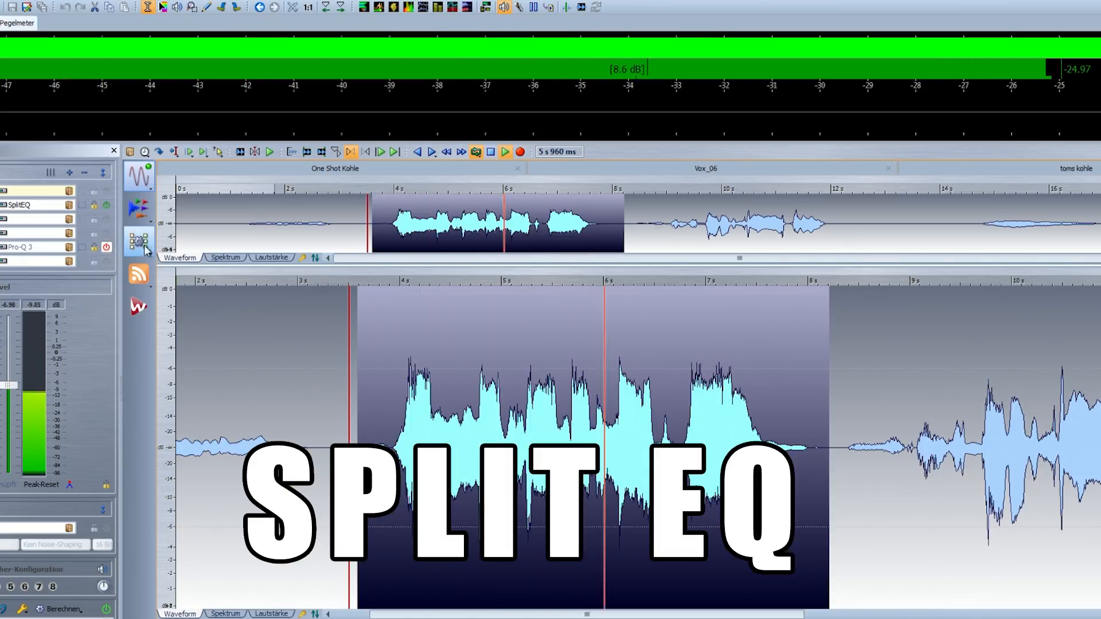
click(106, 204)
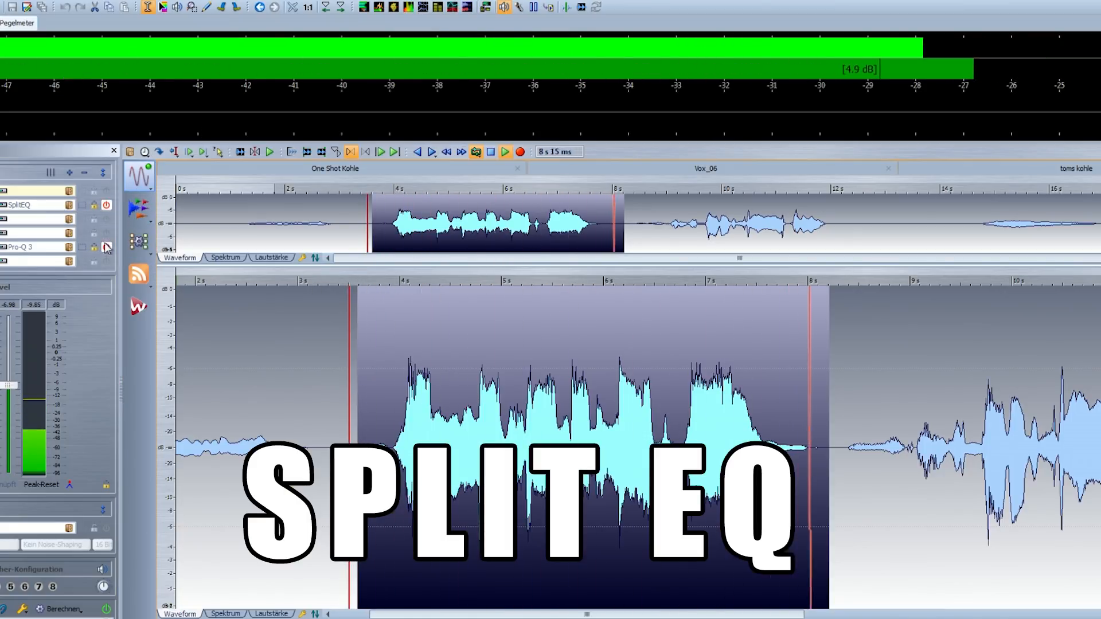
click(107, 247)
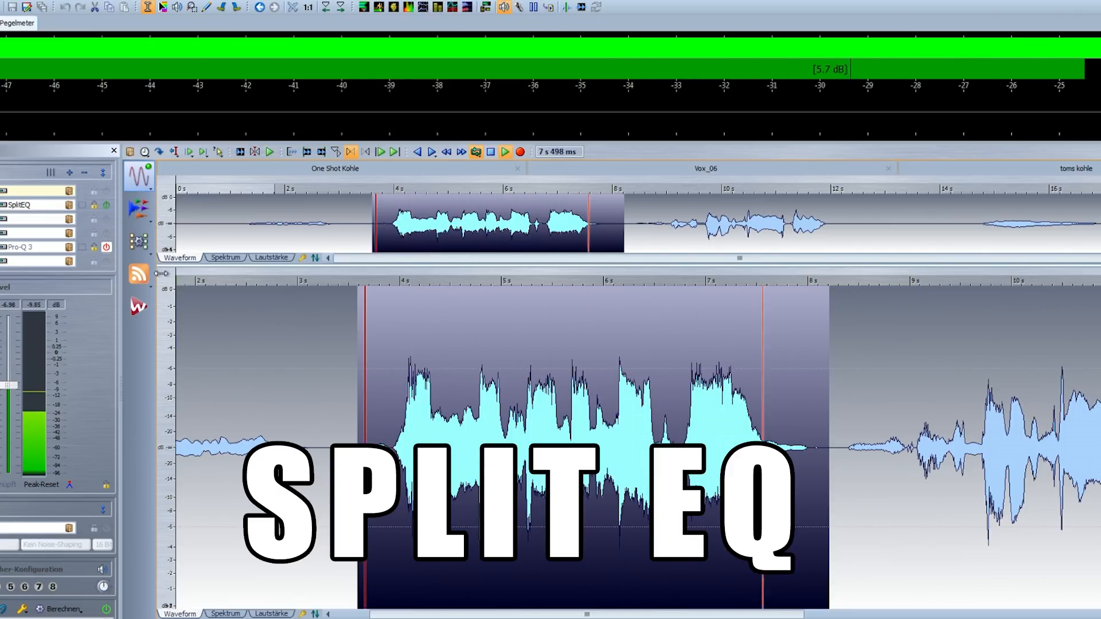
key(space)
Step: Reopen SplitEQ, move its window fully into view, and re-enable band 2
click(82, 205)
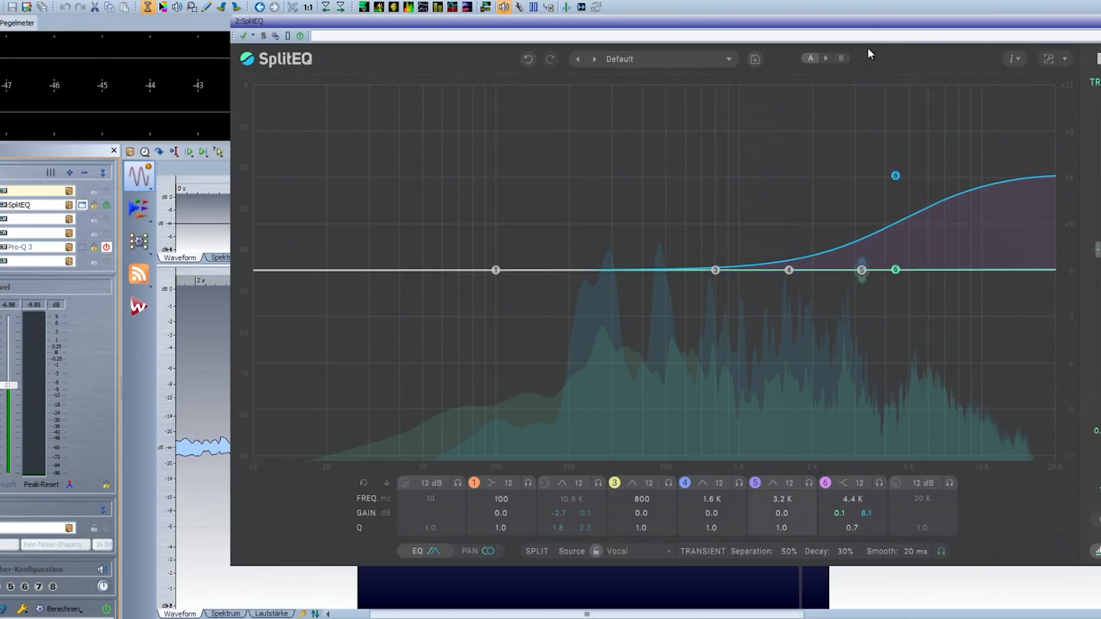
drag(858, 27, 697, 77)
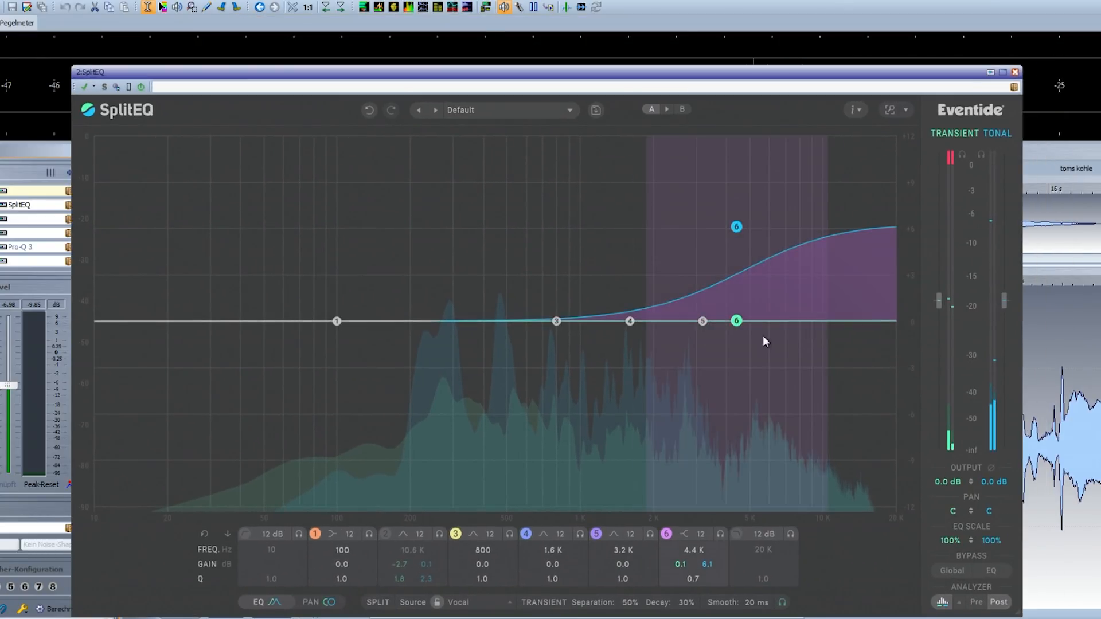
click(385, 534)
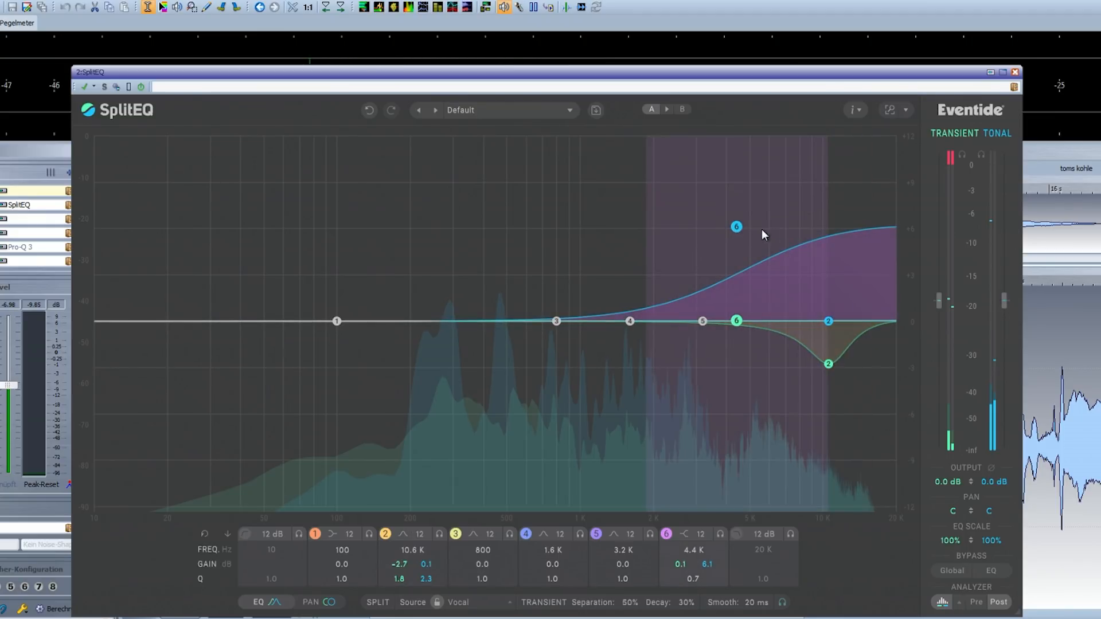
Step: Raise band 6's tonal shelf gain to 8.9 dB at 4.2 kHz
drag(671, 82, 646, 68)
drag(752, 198, 748, 166)
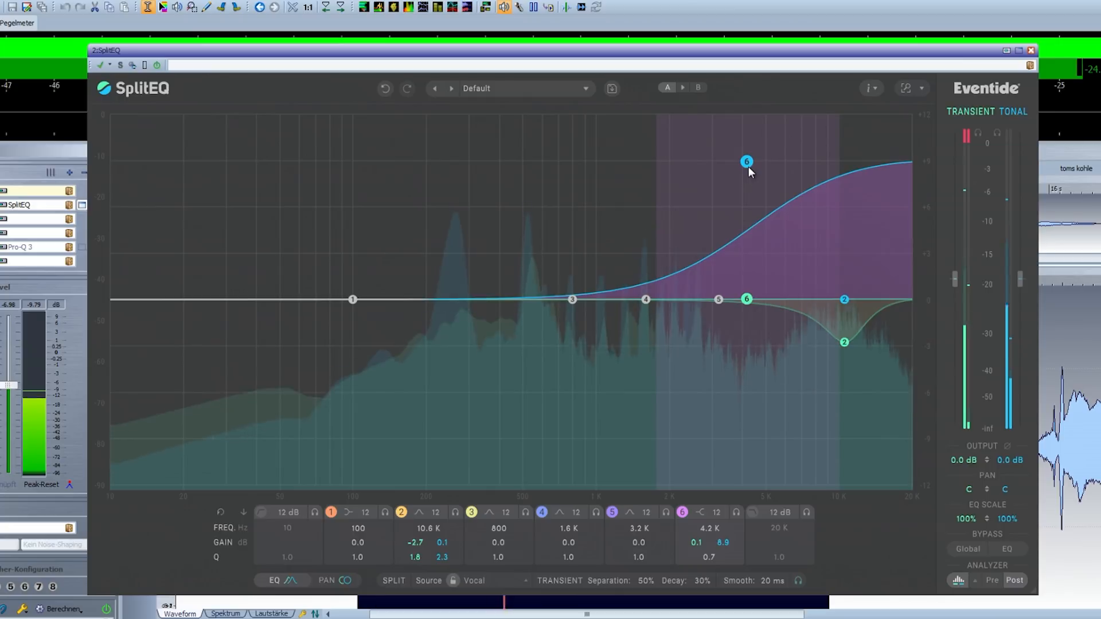